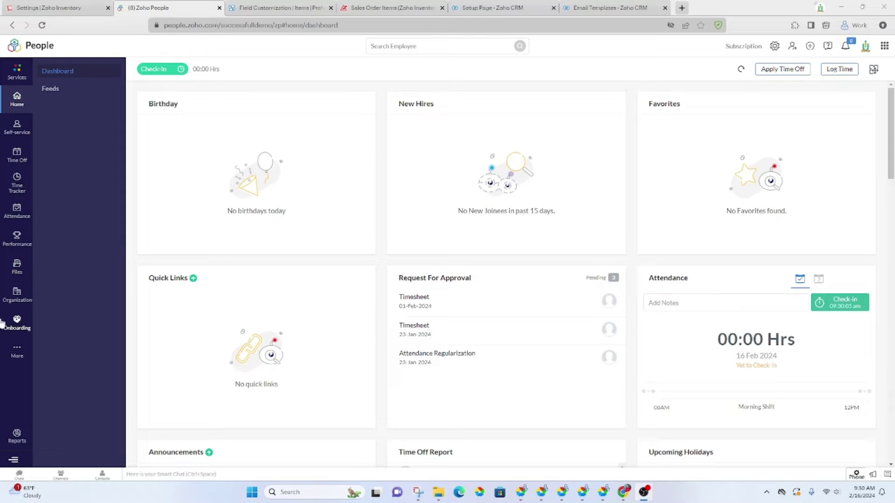
Open the Onboarding Flows page from the left icon bar.
click(16, 327)
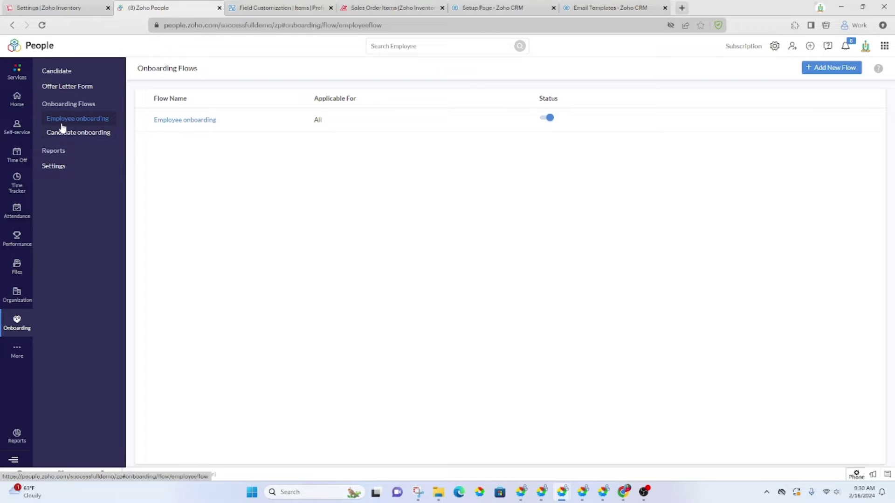
Open the Employee onboarding flow from the Flow Name column to see its Welcome aboard settings.
click(182, 121)
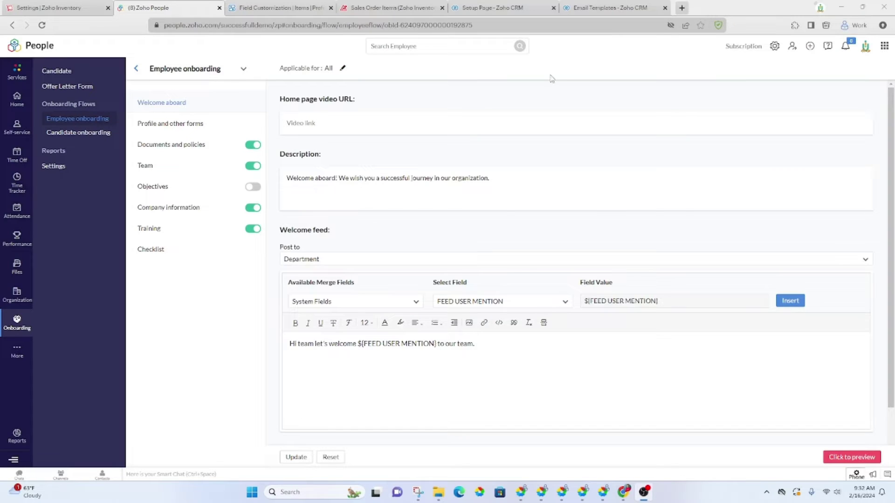
Preview the flow as a new hire and continue past the 'Let's get started' welcome screen.
click(853, 458)
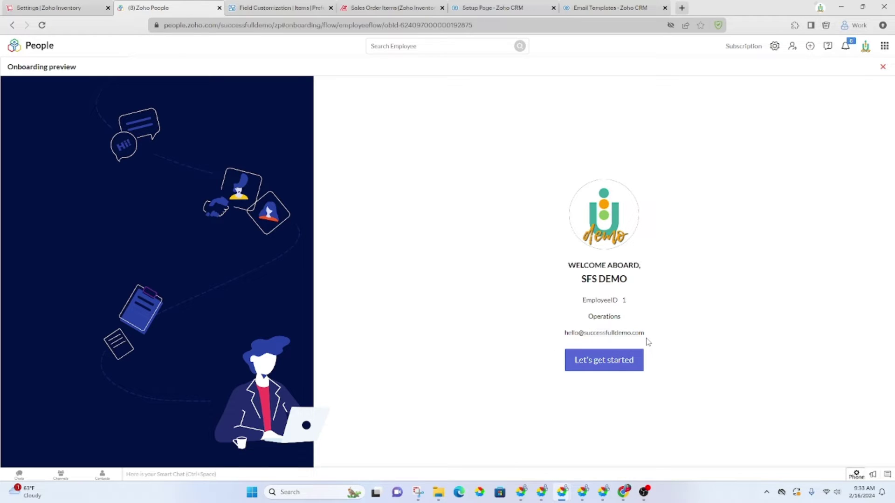
click(621, 366)
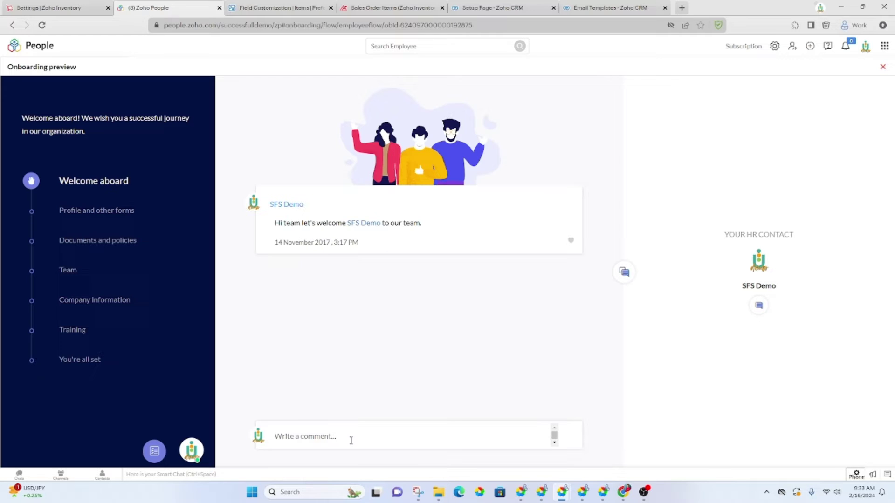
Switch the preview to Profile and other forms and scroll through the Employee form to Dependent.
click(84, 211)
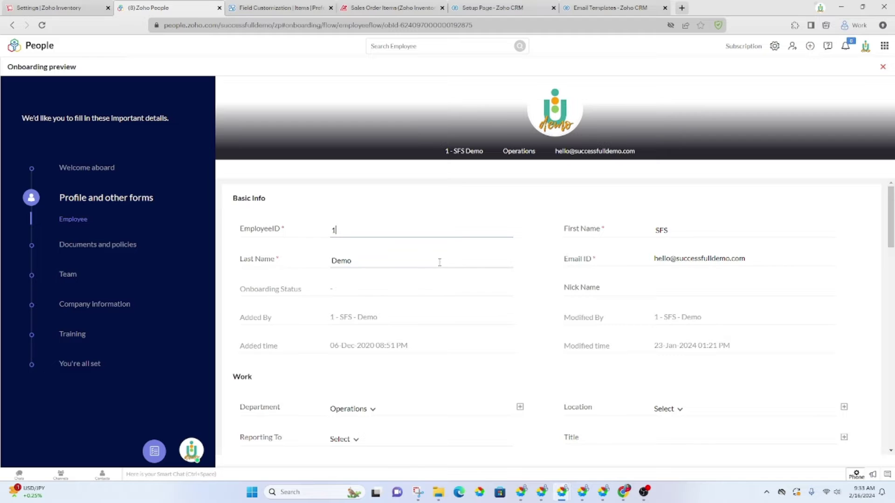
scroll(420, 356, down, 7)
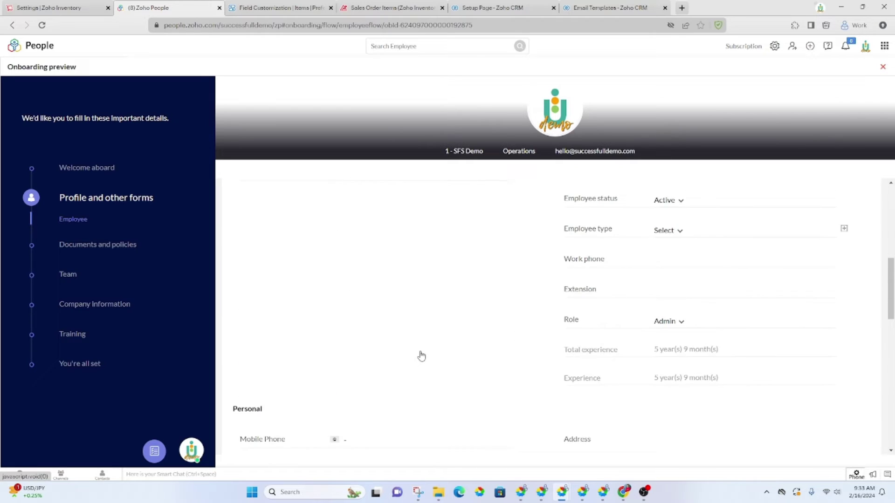
scroll(420, 354, down, 4)
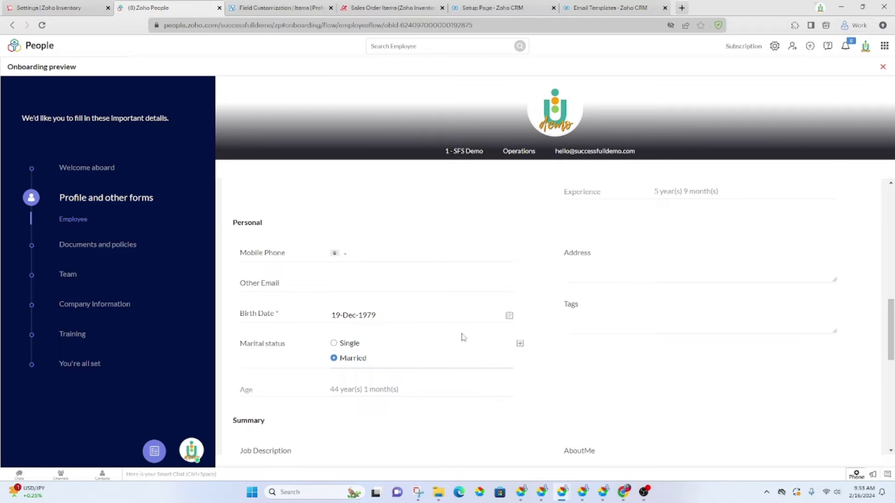
scroll(397, 299, down, 2)
scroll(396, 298, down, 5)
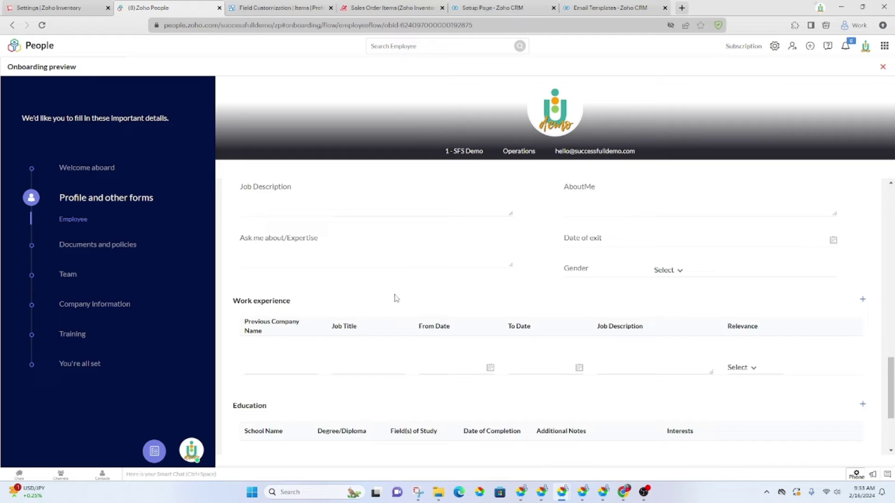
scroll(467, 296, up, 2)
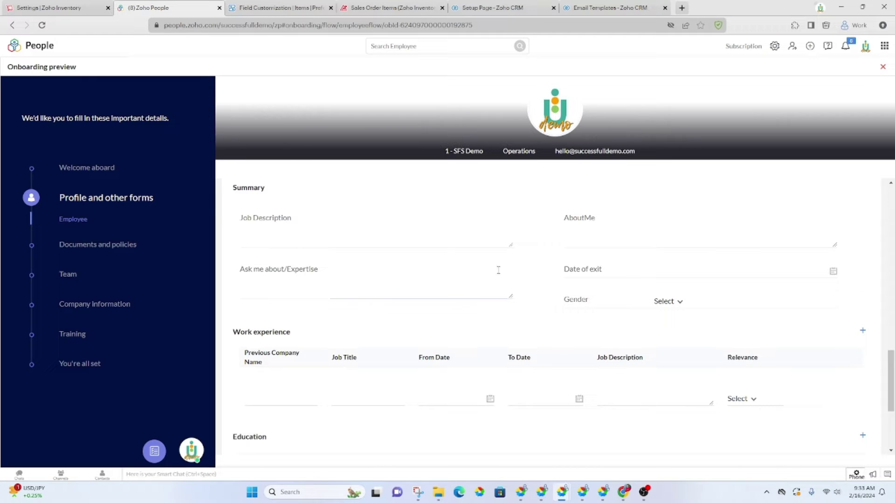
scroll(494, 275, up, 2)
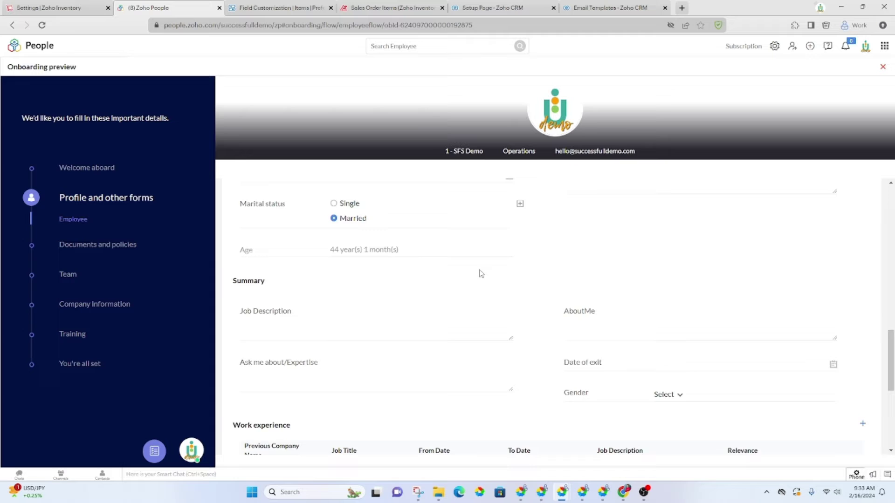
scroll(478, 271, down, 5)
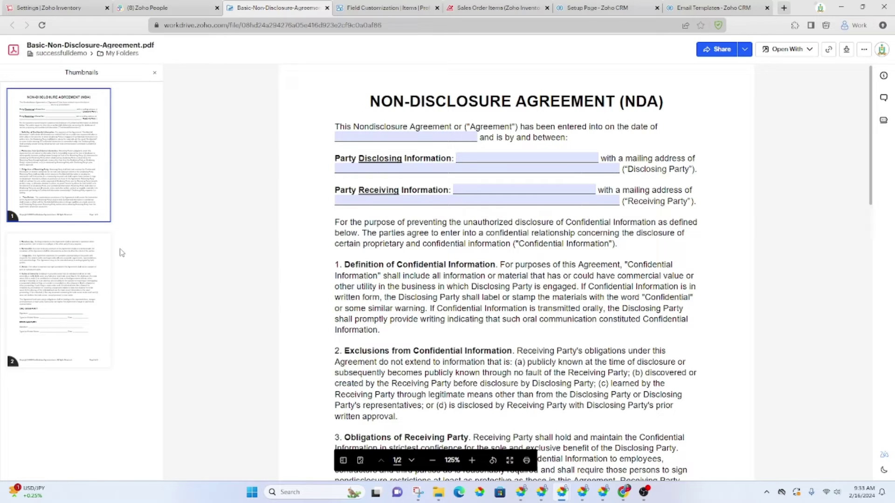
Focus the Party Disclosing Information field and scroll to the NDA's page 2 signature fields.
click(464, 157)
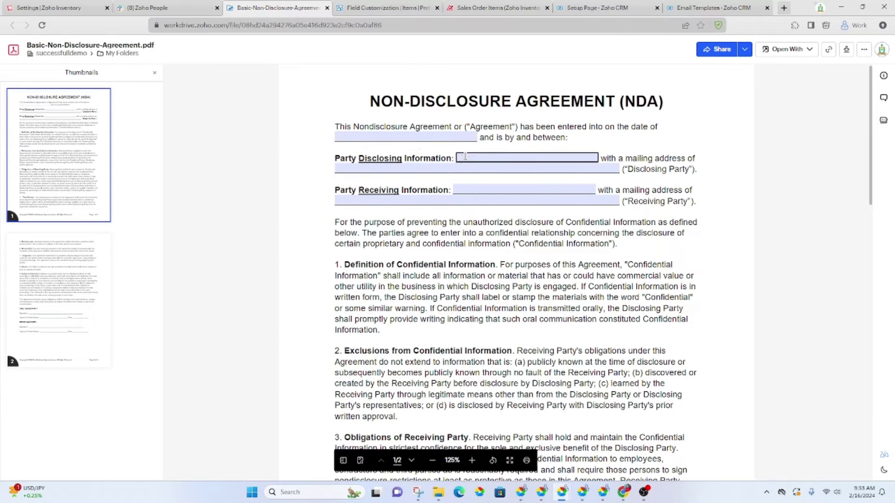
scroll(465, 157, down, 20)
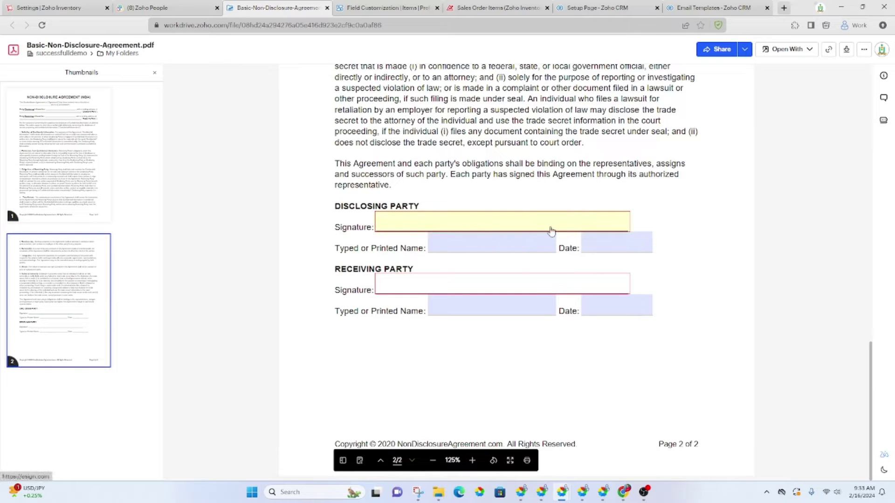
Back in Zoho People, view the Team, Company information and Training steps, then close the preview.
click(150, 8)
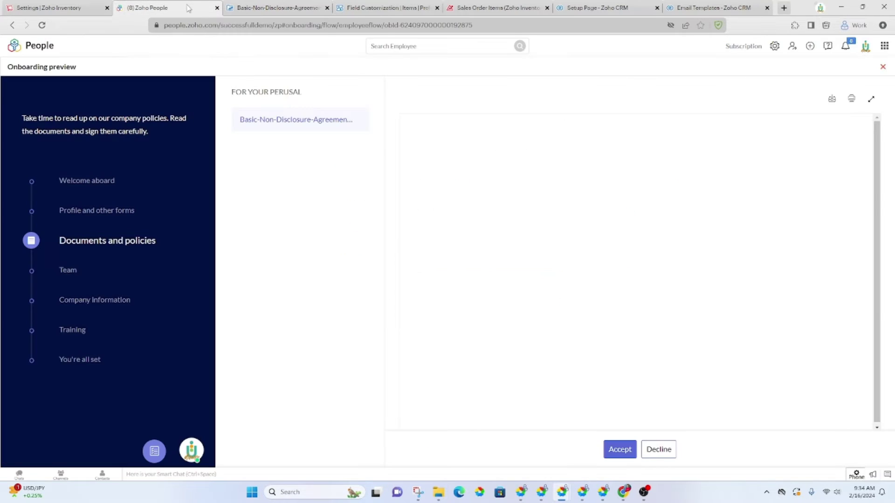
click(61, 270)
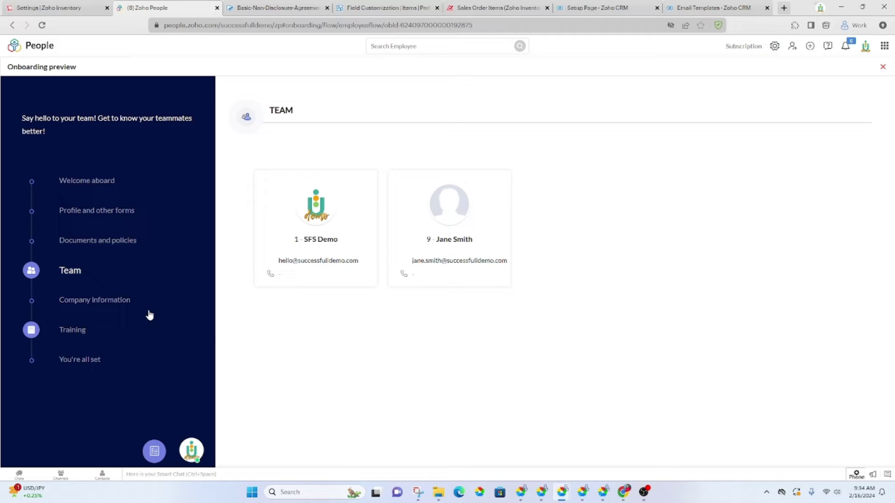
click(115, 302)
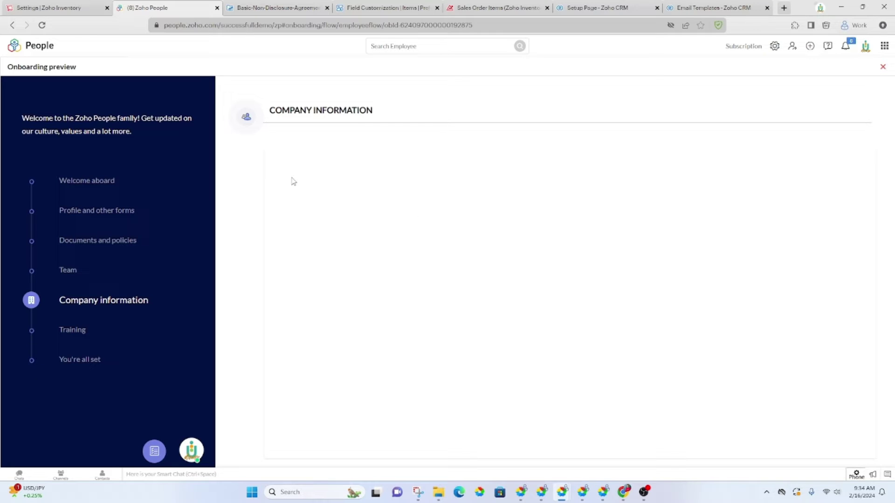
click(83, 332)
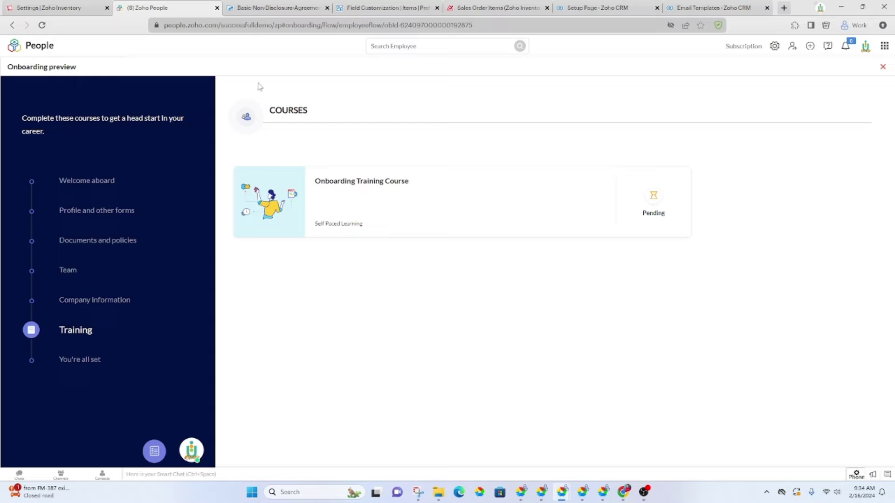
click(883, 67)
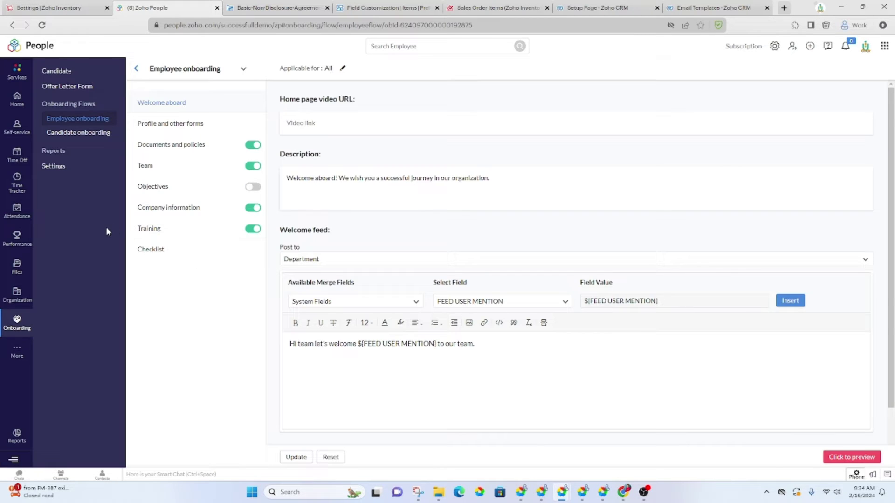
Open the Onboarding Training Course under More > LMS and check its Module and Files tabs.
click(14, 355)
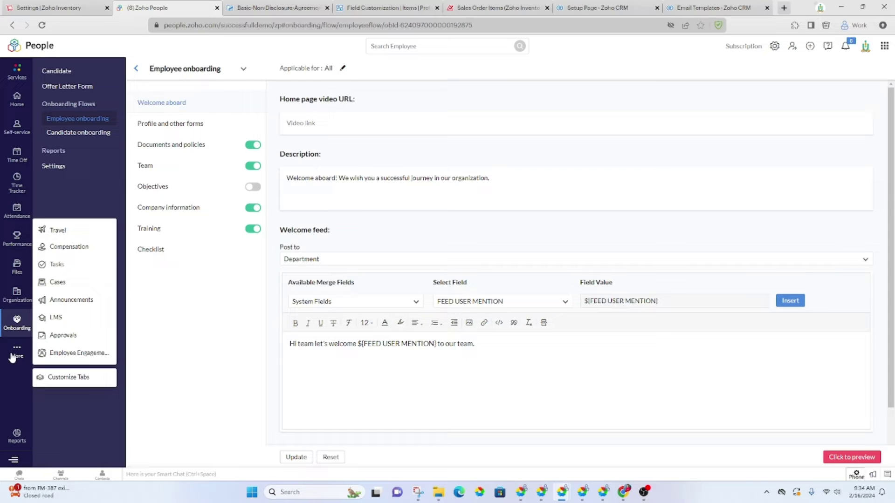
click(56, 319)
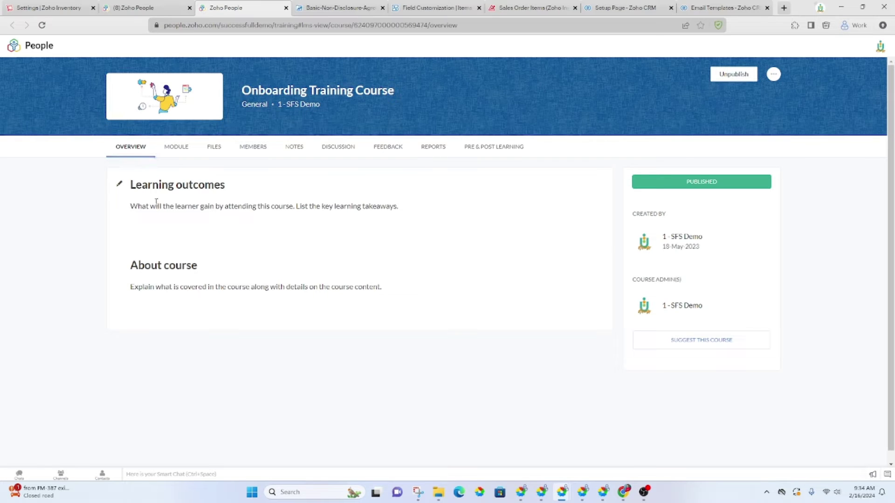
click(171, 148)
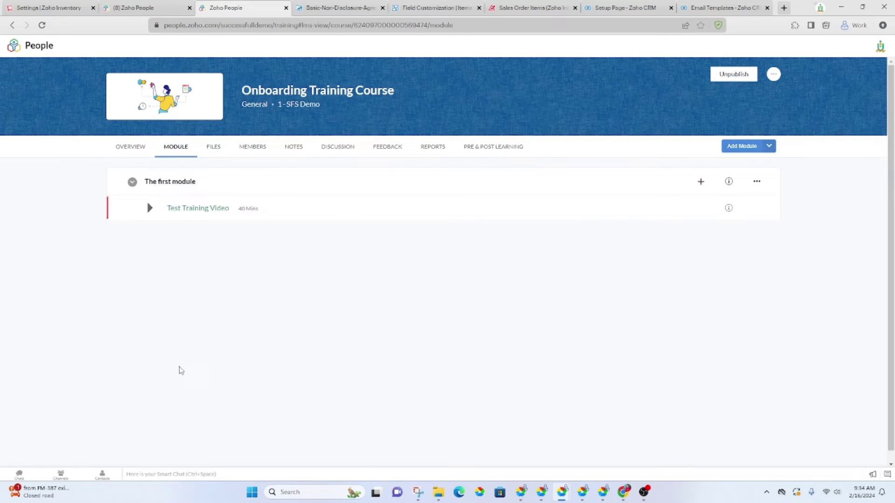
click(214, 149)
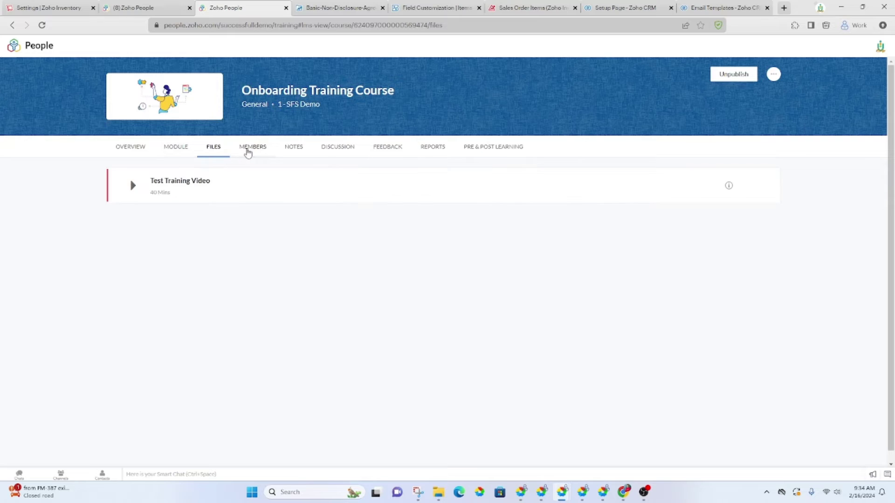
click(172, 153)
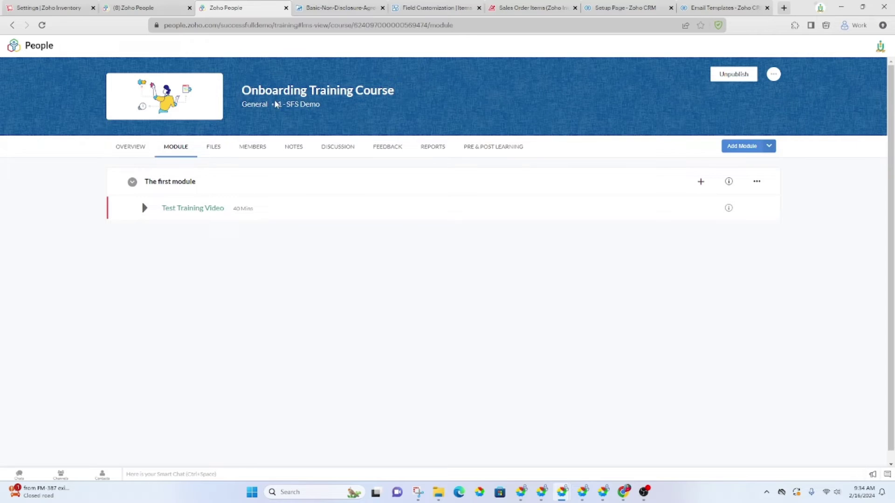
click(150, 10)
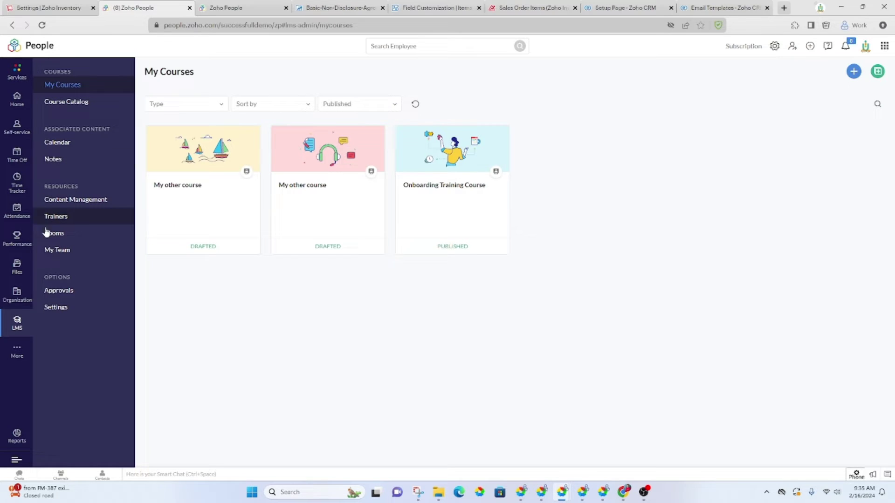
Go via More > Onboarding back to the Employee onboarding flow and show its Checklist.
click(17, 295)
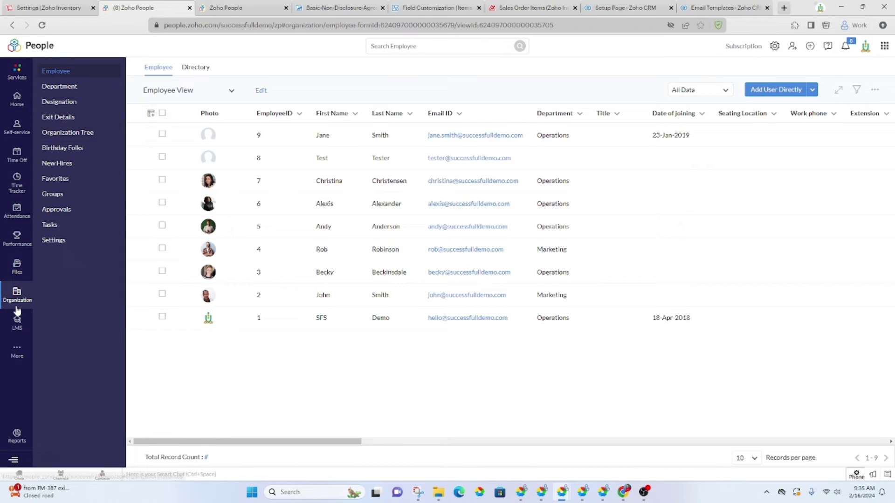
click(17, 358)
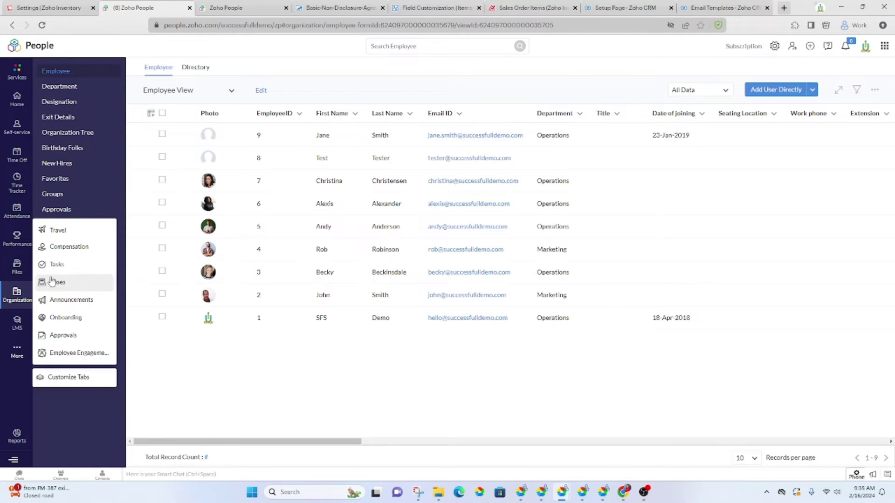
click(65, 336)
click(60, 108)
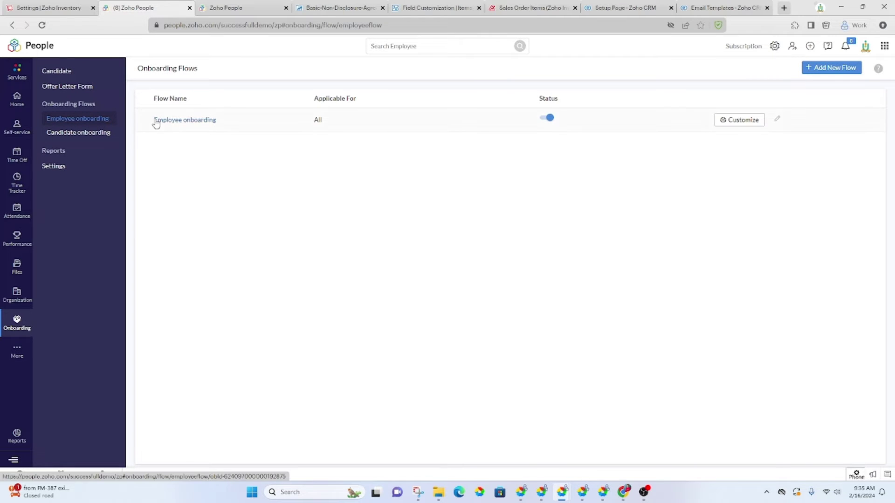
click(200, 121)
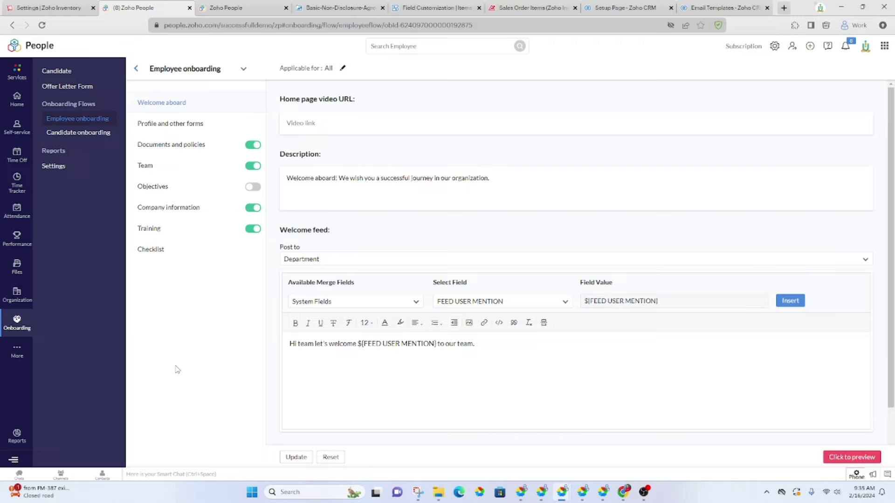
click(166, 250)
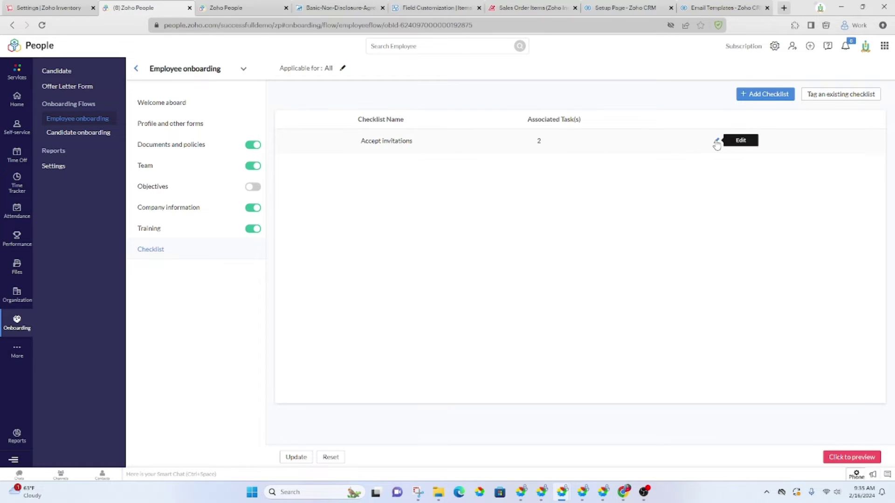
Open the Accept invitations checklist's editor, then close it without making changes.
click(717, 143)
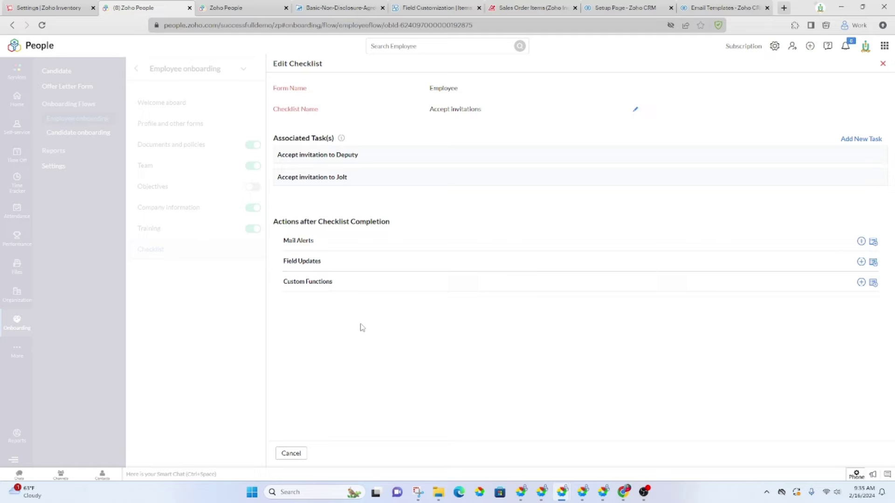
click(885, 67)
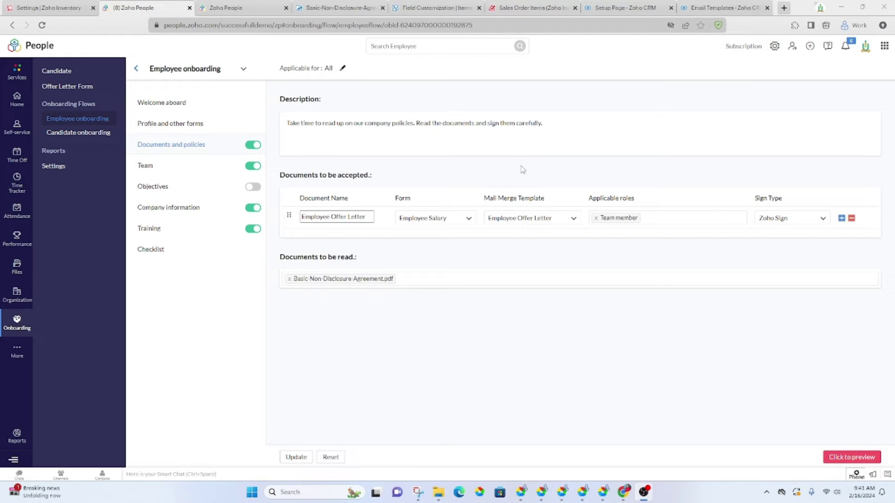
In a new tab, load learn.successfullsolutions.com and browse All Courses, then return to Zoho People.
click(786, 14)
text(su)
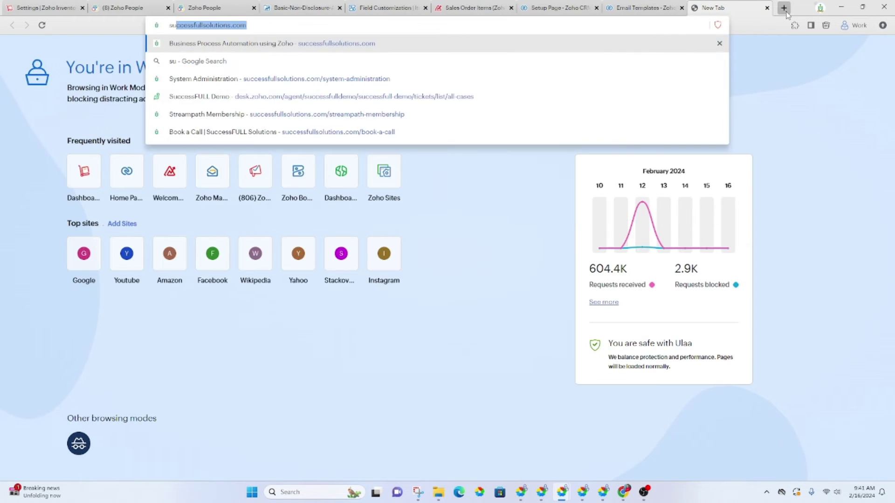
key(BackSpace)
key(BackSpace)
key(BackSpace)
text(learn)
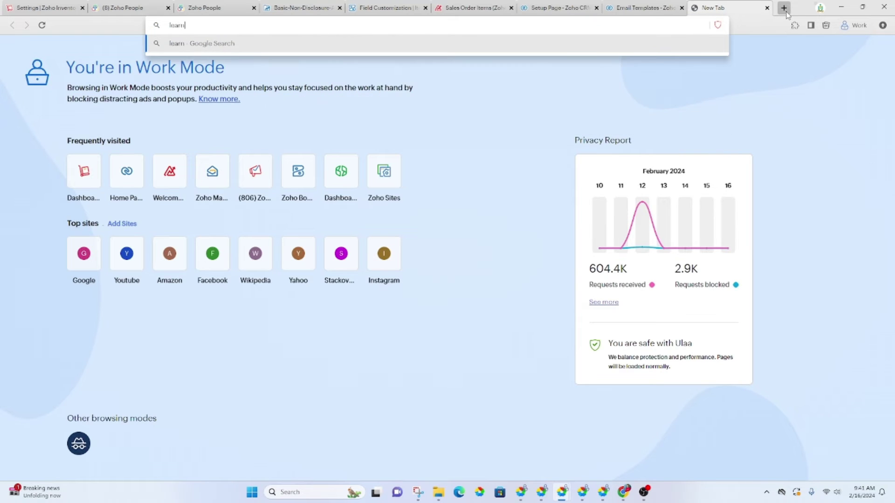
text(.successfullsolution)
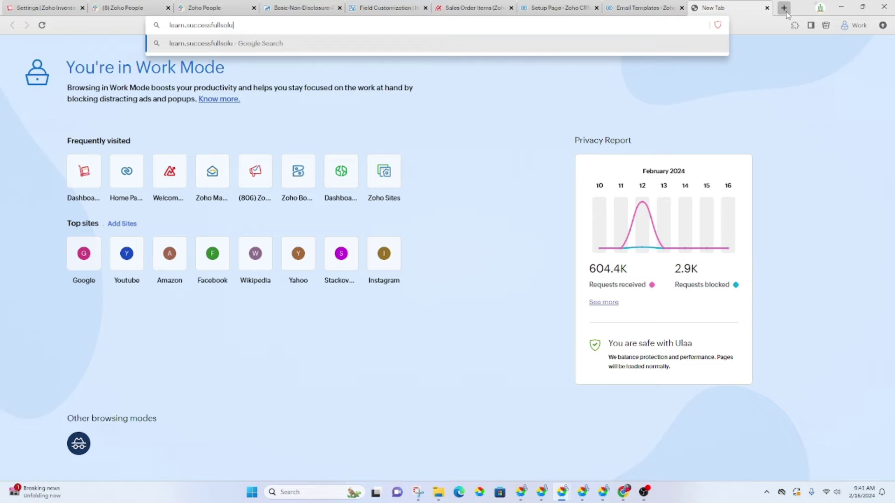
text(s.com)
key(Return)
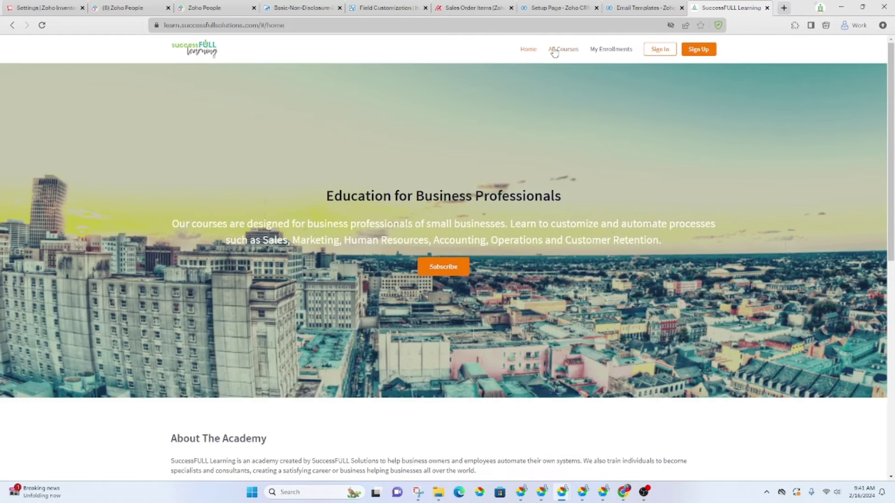
click(554, 50)
scroll(296, 284, down, 1)
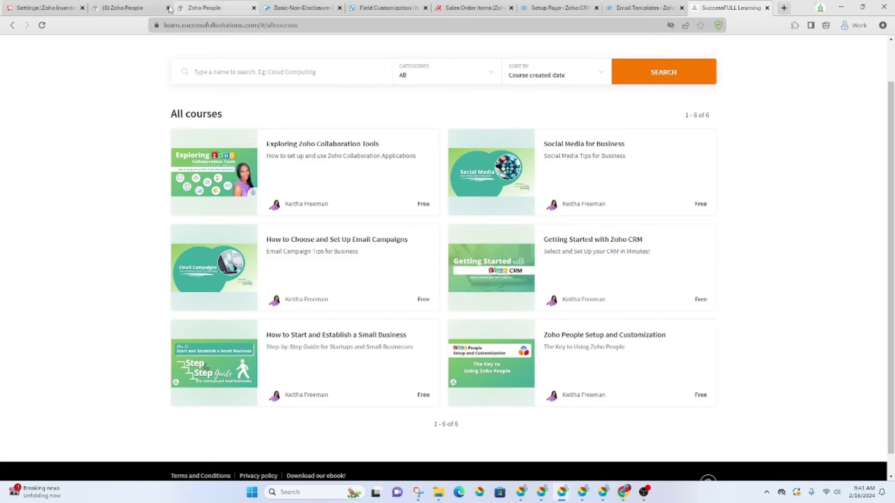
click(195, 9)
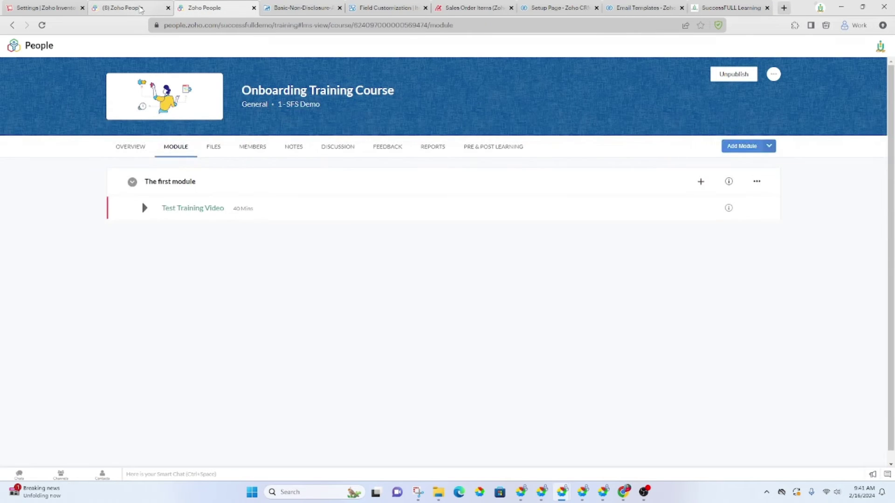
Return to the Employee onboarding flow's Documents and policies step and check its description and Documents to be read field.
click(140, 8)
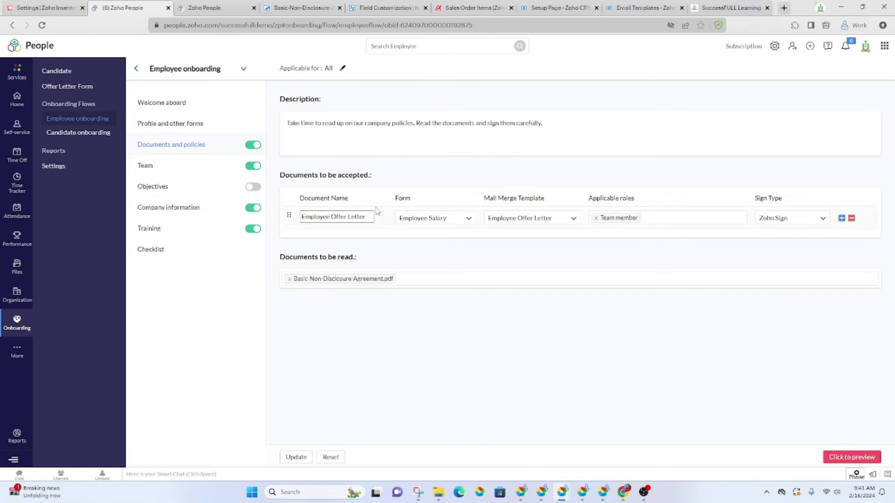
drag(287, 123, 607, 125)
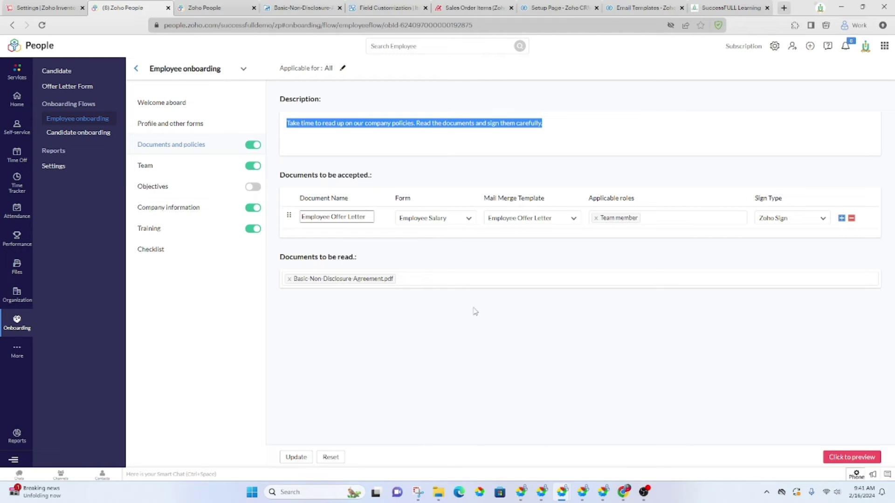
click(458, 285)
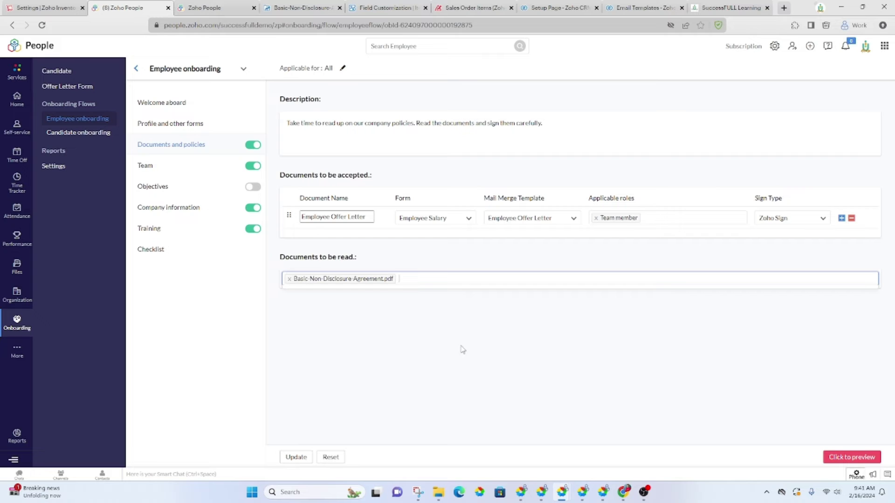
click(833, 261)
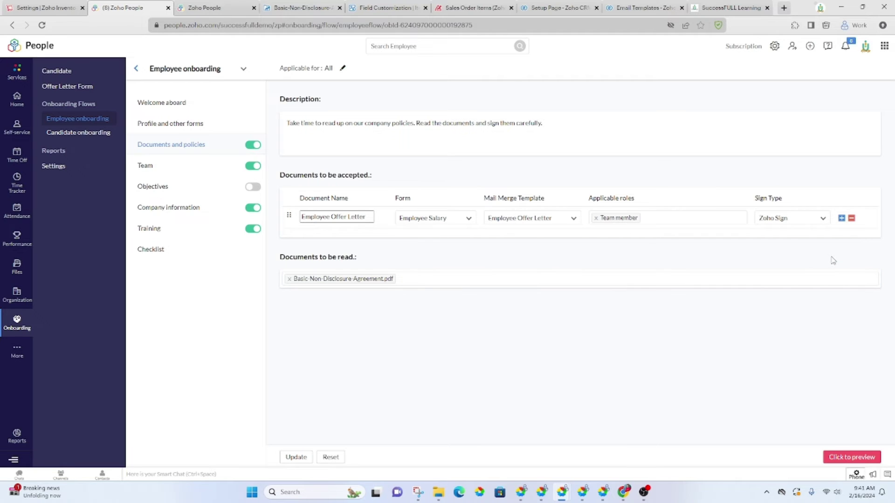
Add a second Documents to be accepted row named Employee Offer Letter.
click(842, 218)
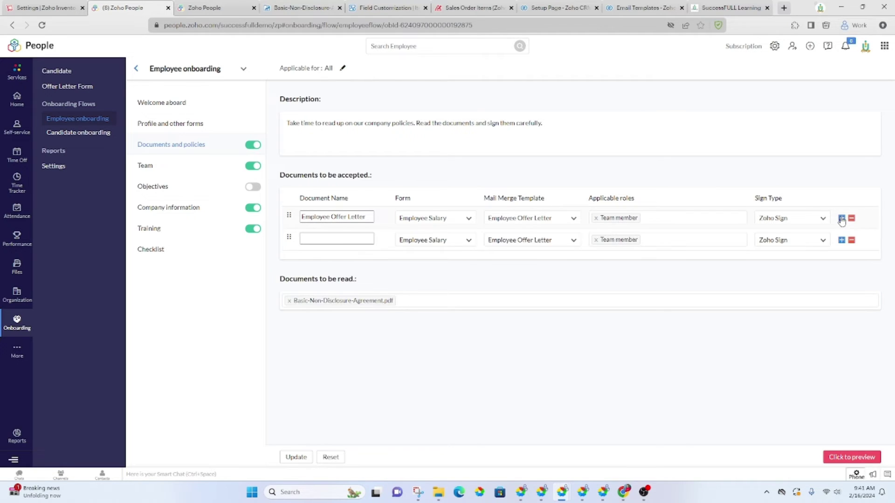
click(326, 237)
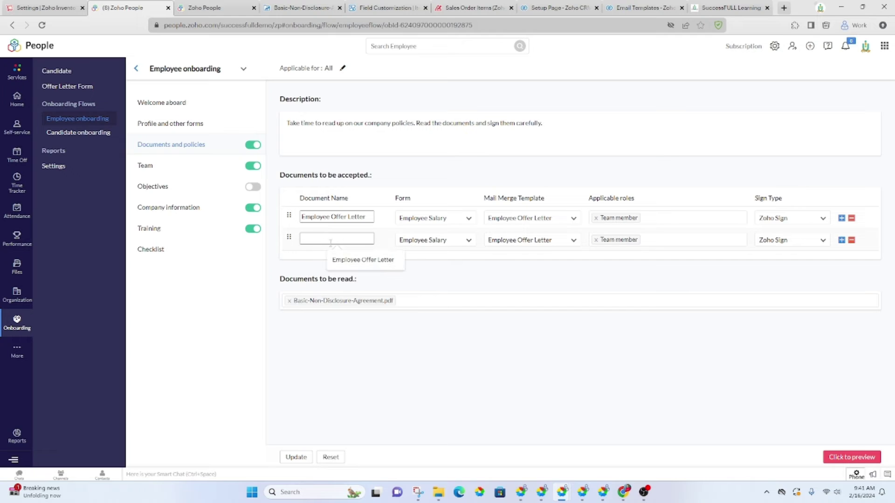
click(349, 260)
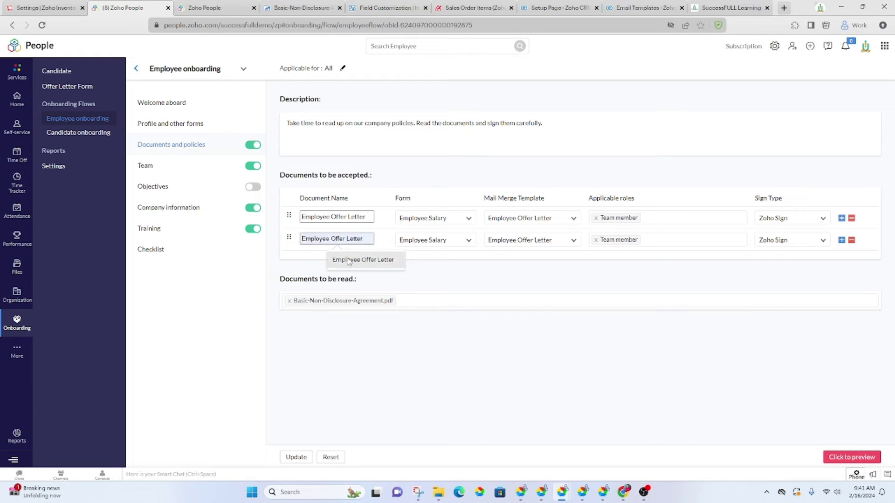
Check the new row's form (Employee Salary), mail merge template and role options.
click(448, 241)
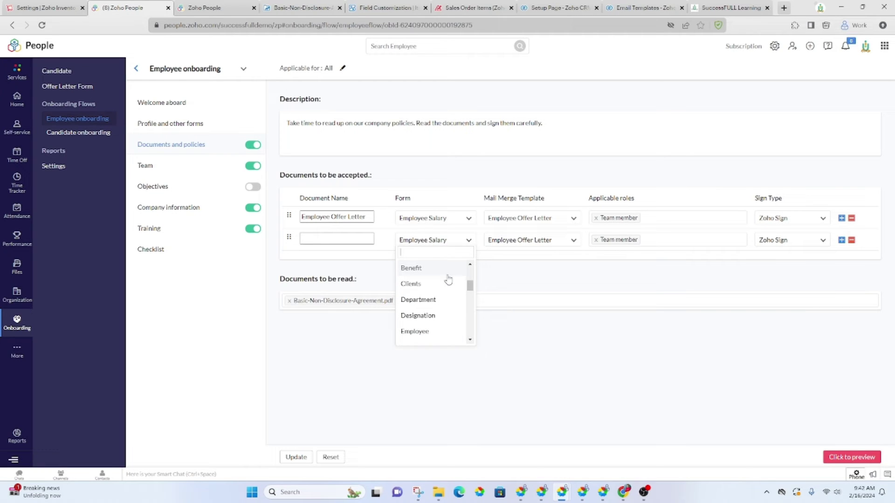
scroll(452, 298, up, 5)
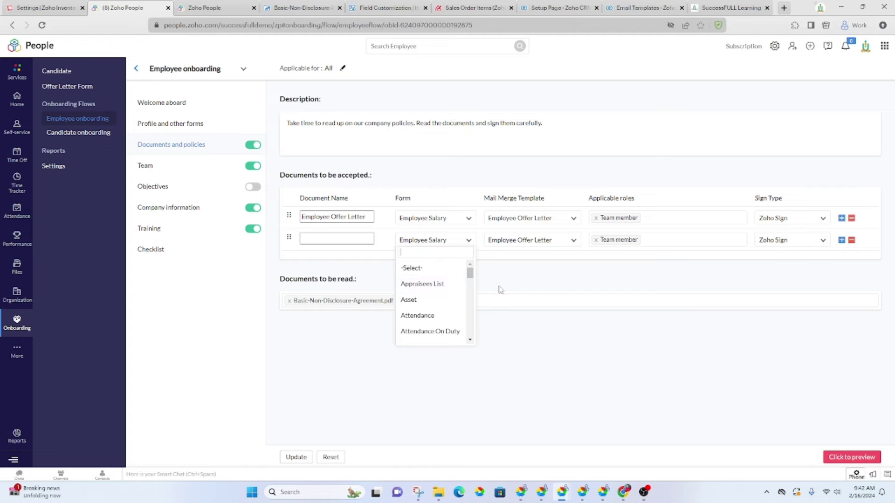
click(536, 249)
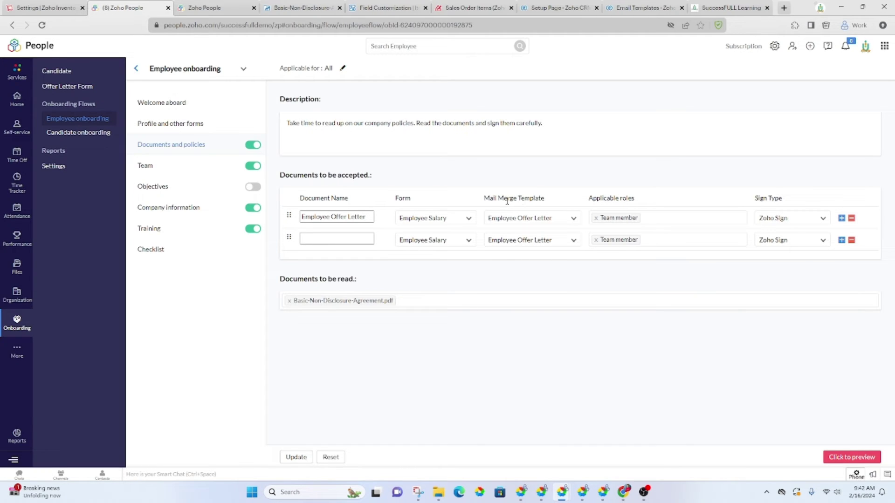
click(536, 242)
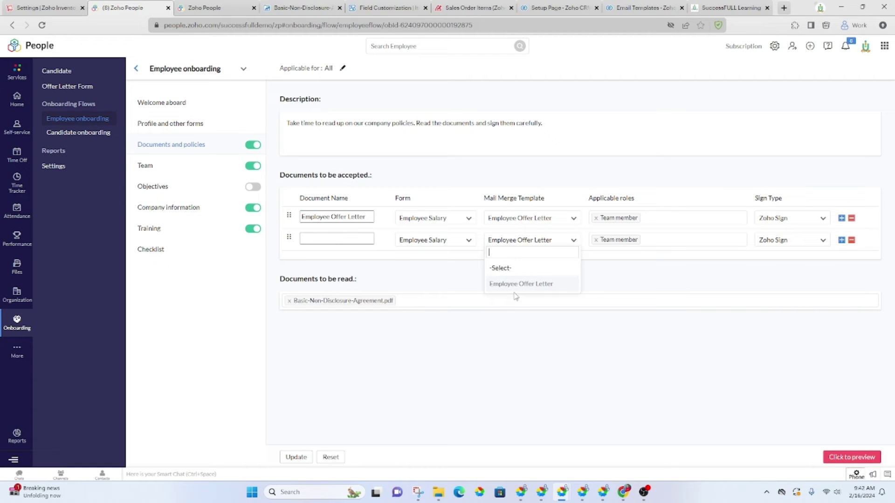
click(659, 240)
click(660, 240)
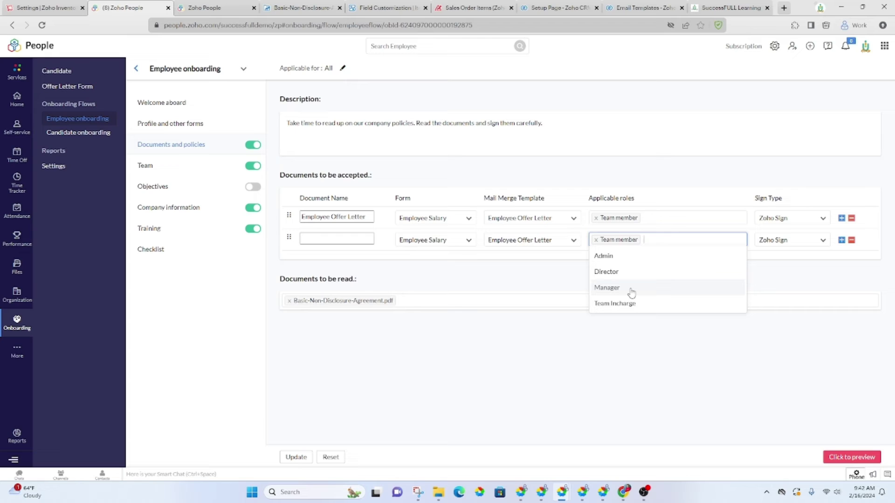
Go to Setup > Templates and browse the Mail Merge Template list.
click(457, 273)
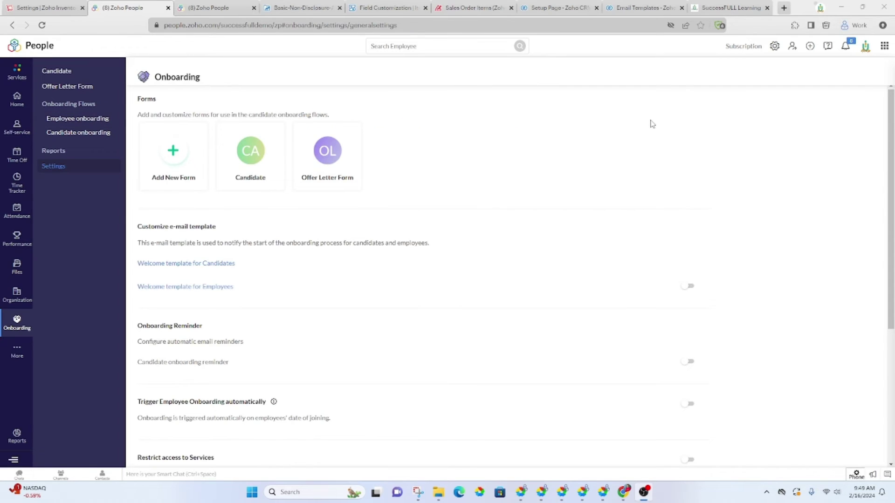
click(775, 47)
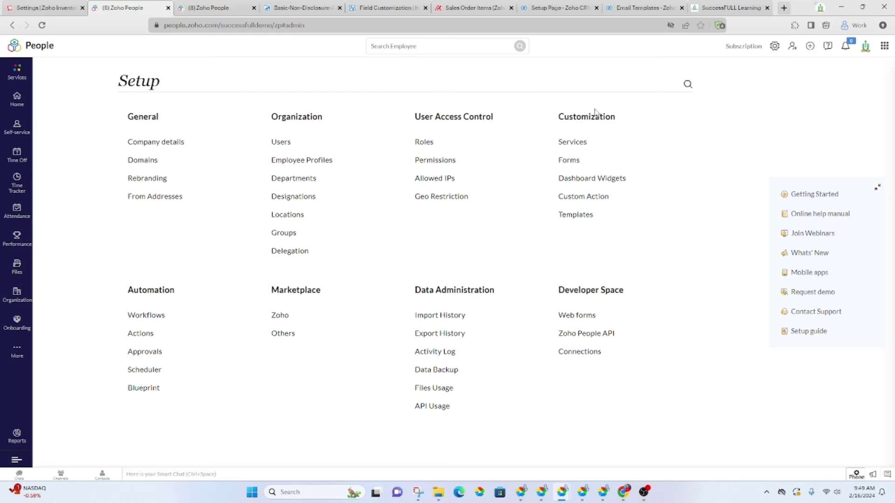
click(570, 218)
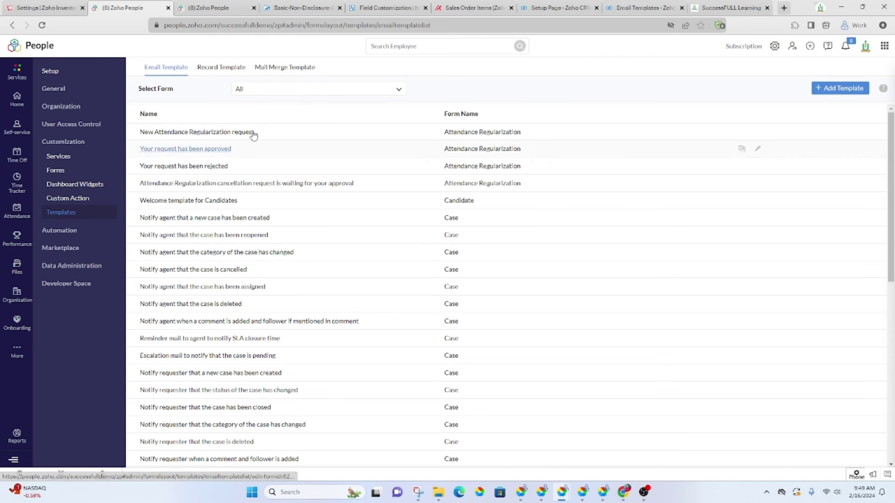
click(284, 67)
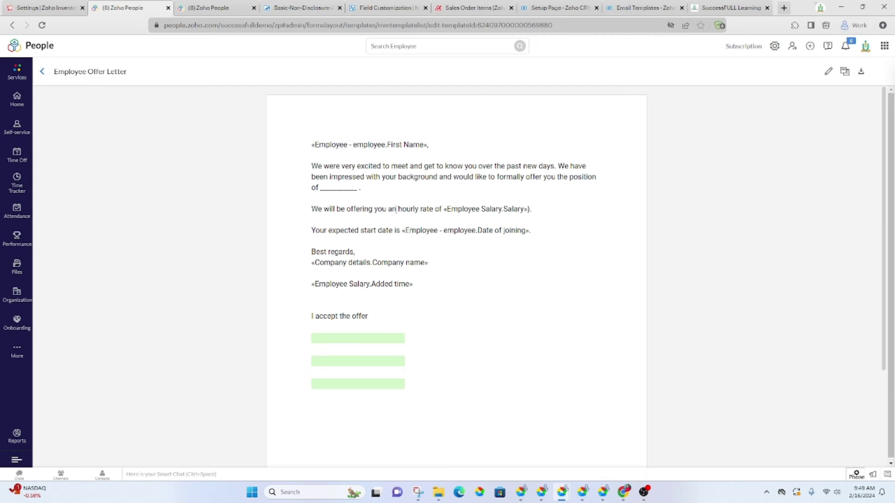
scroll(379, 218, down, 1)
scroll(373, 205, up, 1)
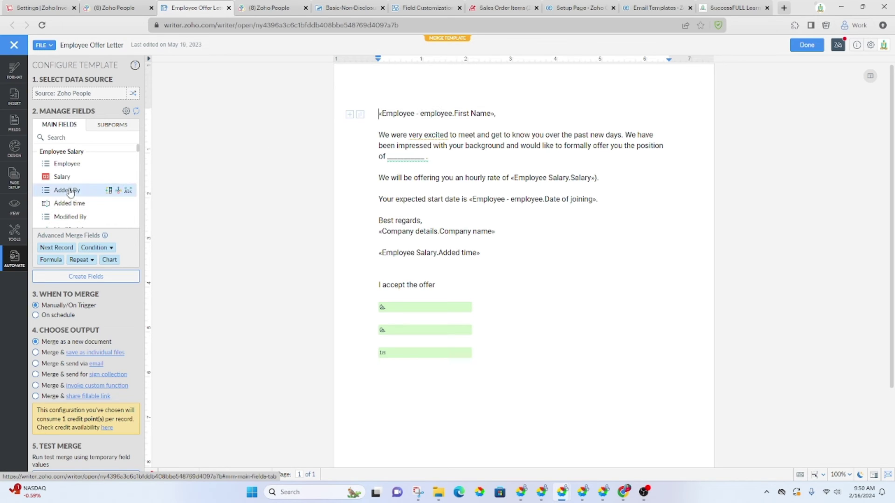
click(68, 165)
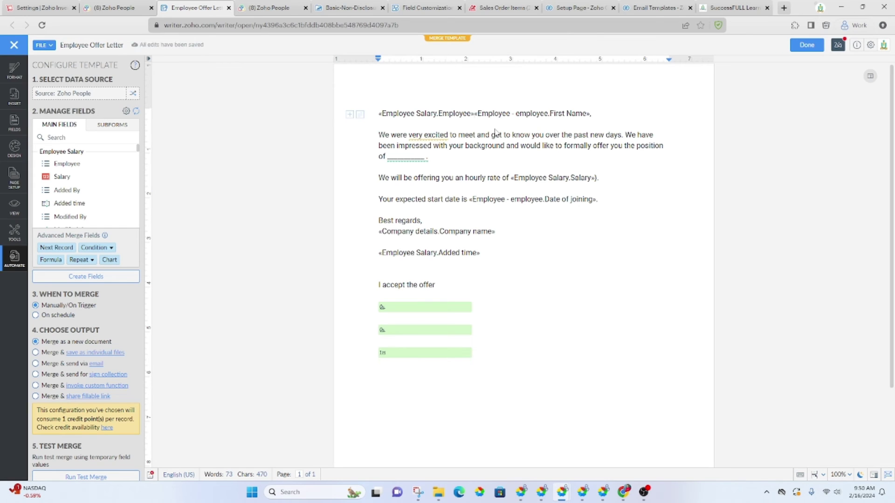
key(shift+Home)
key(BackSpace)
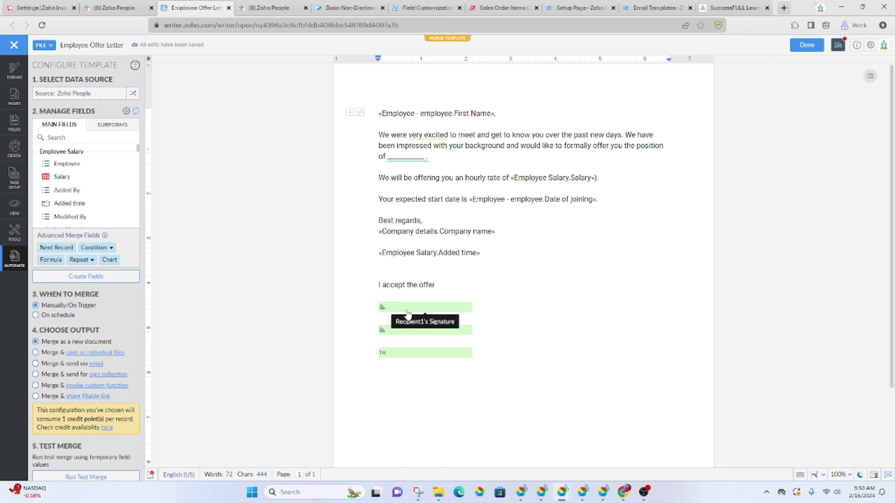
scroll(405, 308, down, 2)
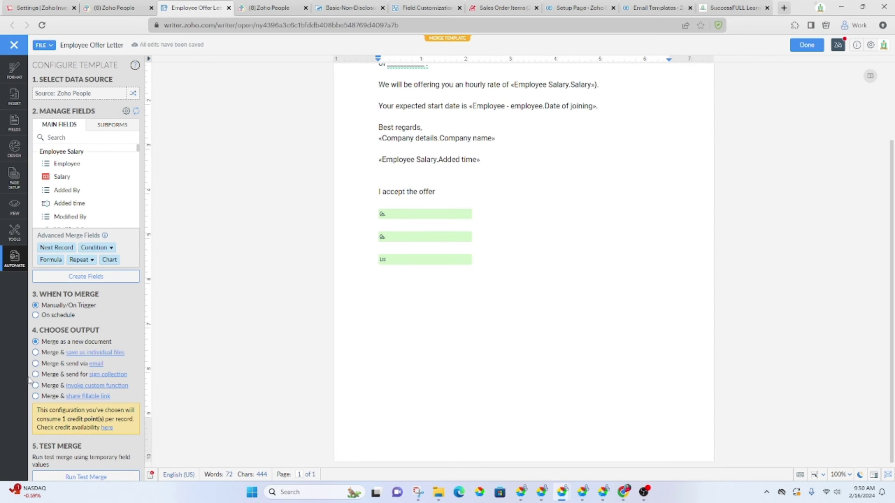
click(344, 310)
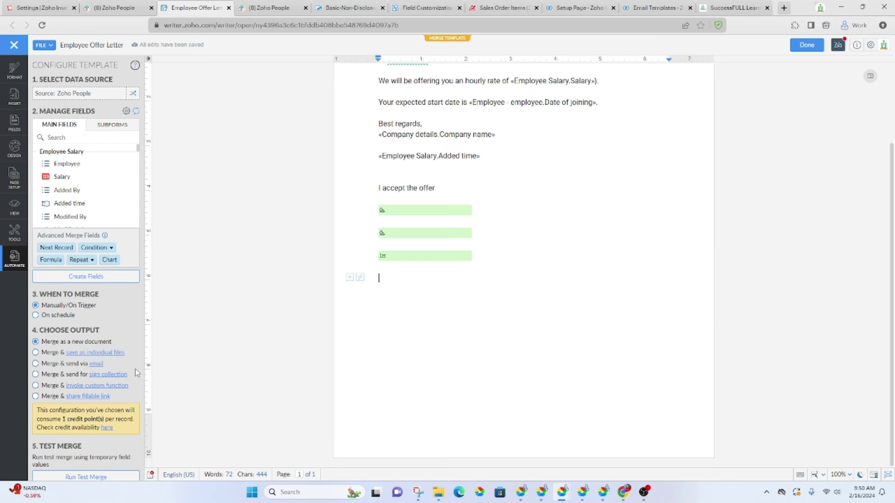
click(801, 50)
Return to the onboarding flow's Documents to be read field, then go to the SuccessFULL Learning All courses page.
click(434, 285)
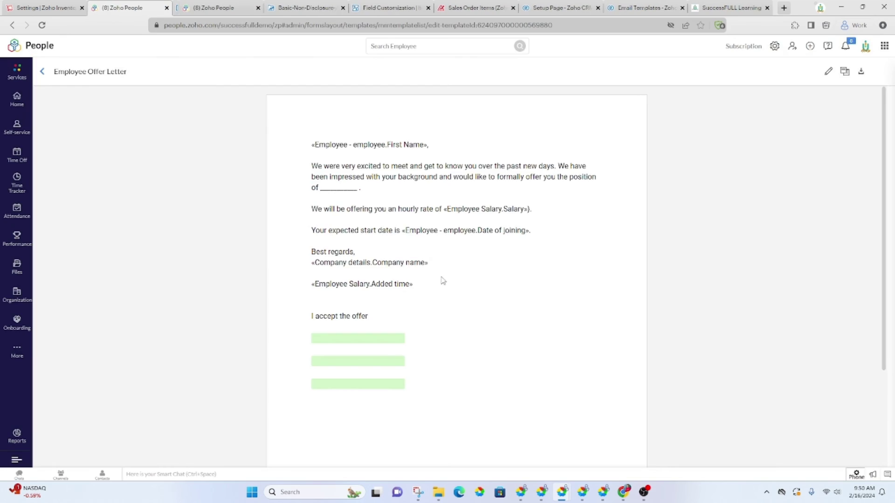
click(210, 12)
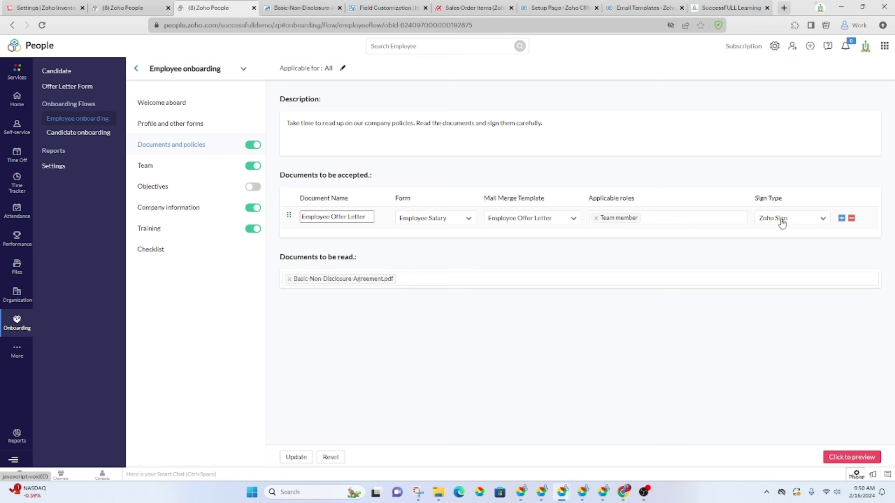
click(417, 282)
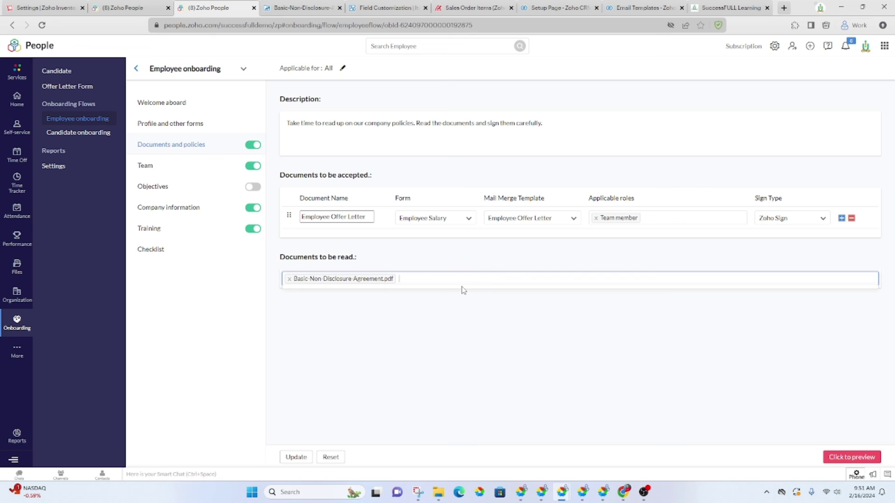
click(440, 315)
click(424, 279)
click(725, 10)
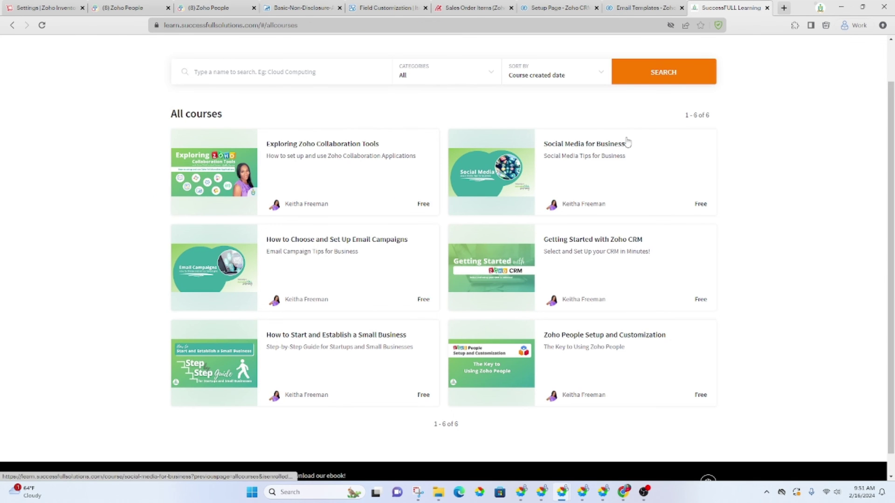